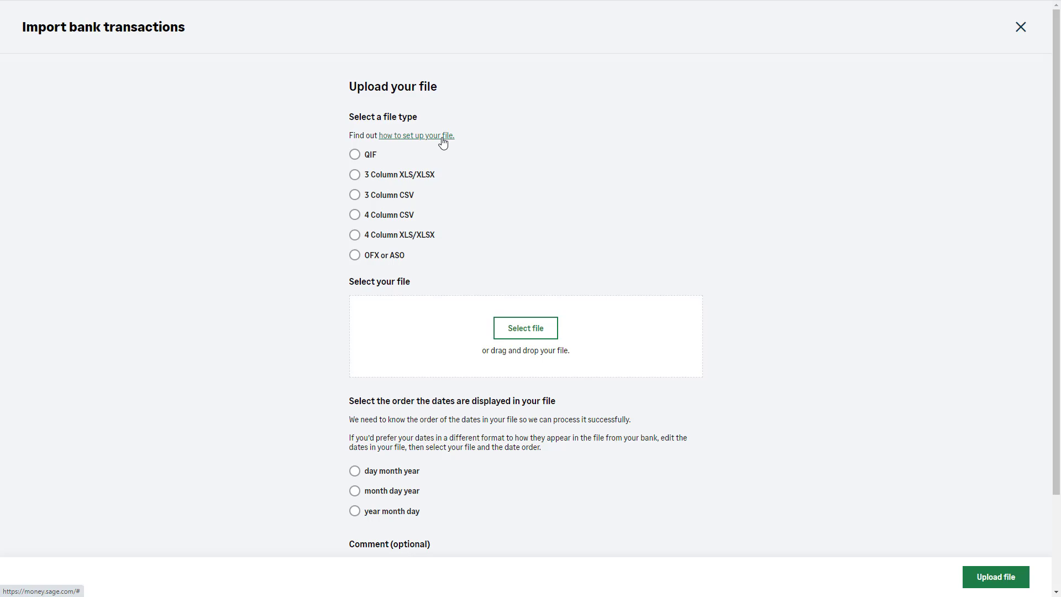
# Step: Check the guide on how to set up the file, and choose 4-column-CSV-import 1 as a 4 Column CSV file
pyautogui.click(442, 136)
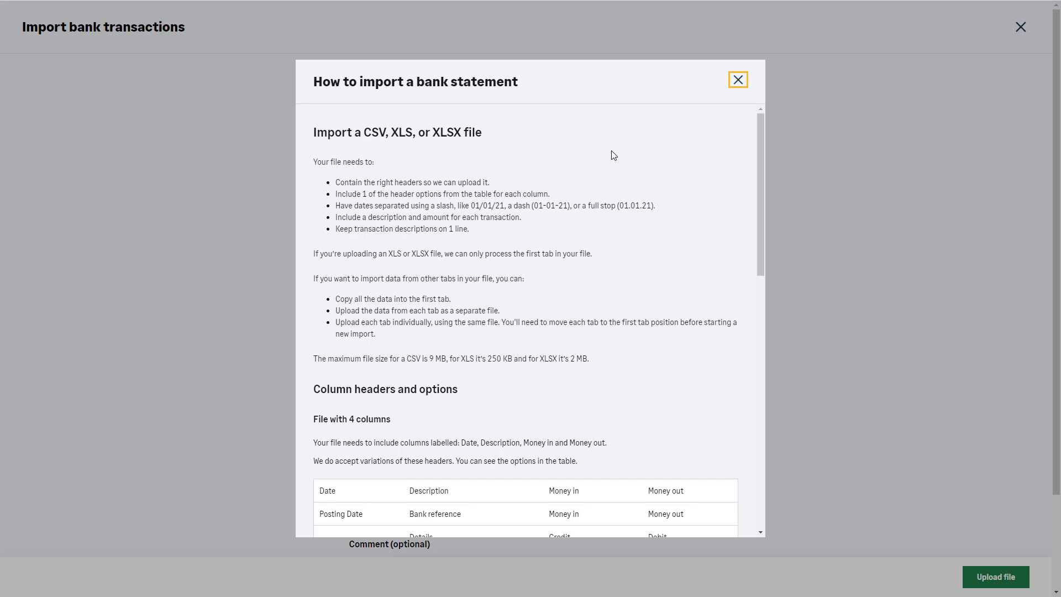
pyautogui.click(738, 80)
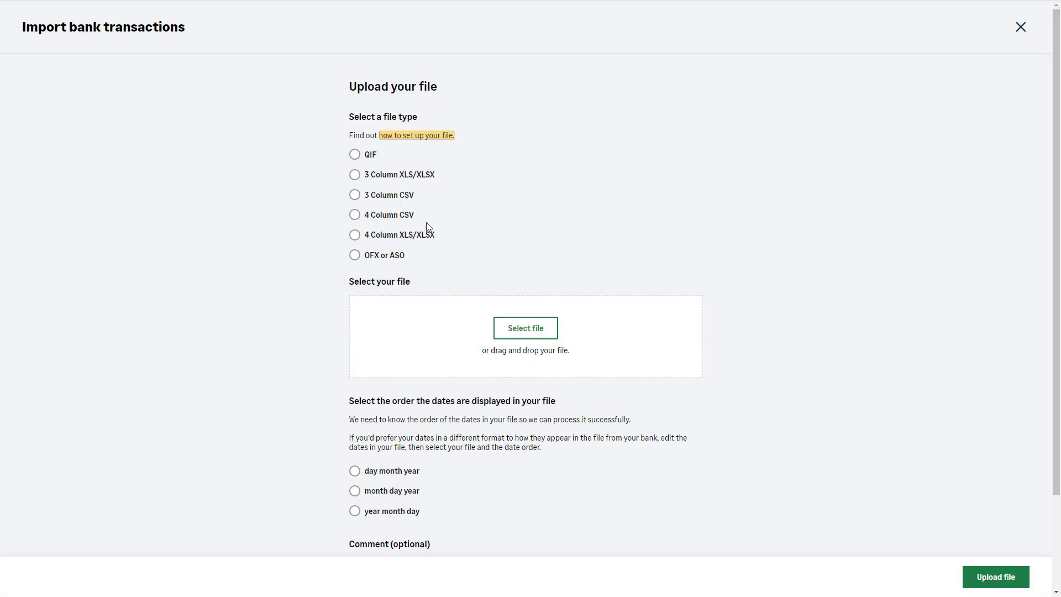
pyautogui.click(403, 219)
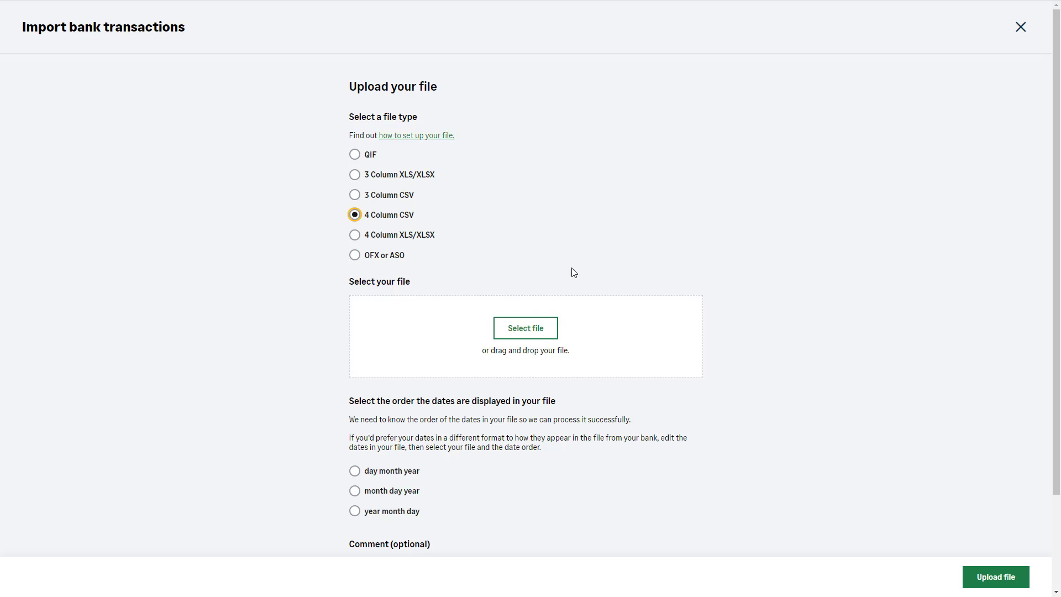
pyautogui.click(547, 328)
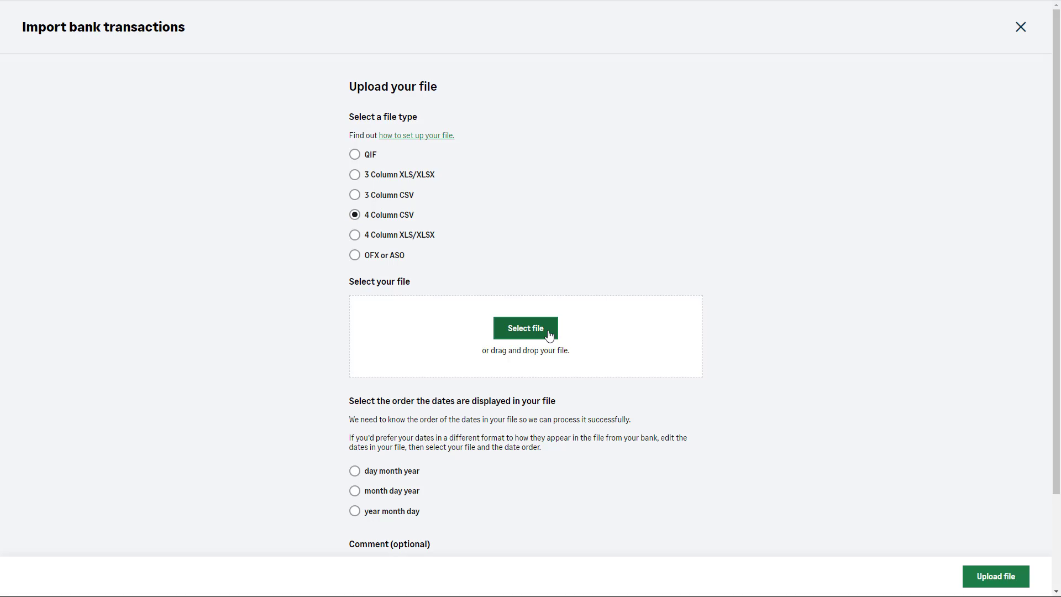
pyautogui.click(188, 77)
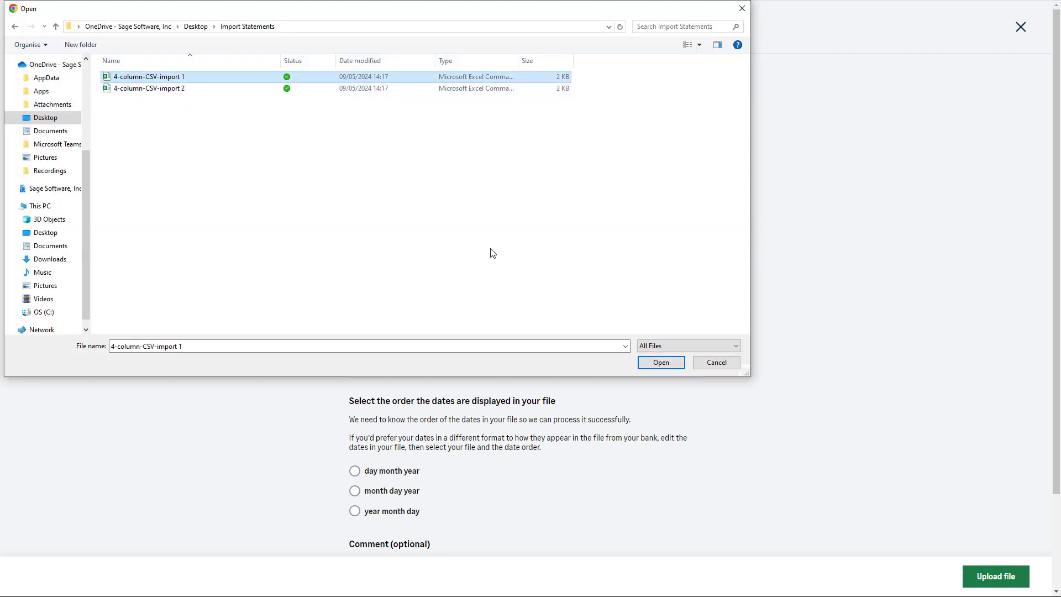
pyautogui.click(649, 362)
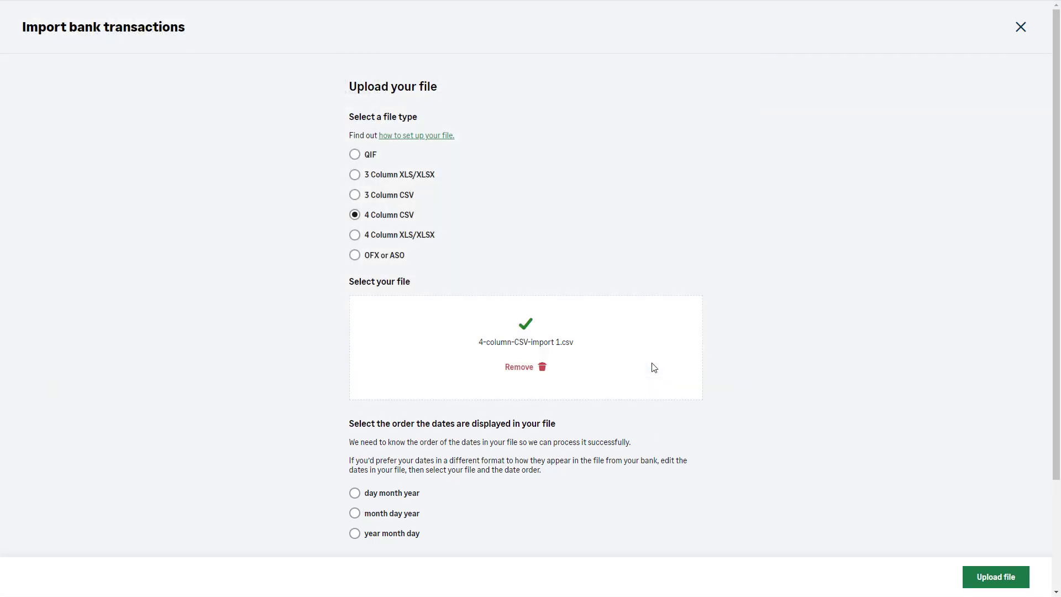
# Step: Set the file's date order to day month year and upload the bank statement file
pyautogui.moveTo(1055, 303); pyautogui.dragTo(1058, 412)
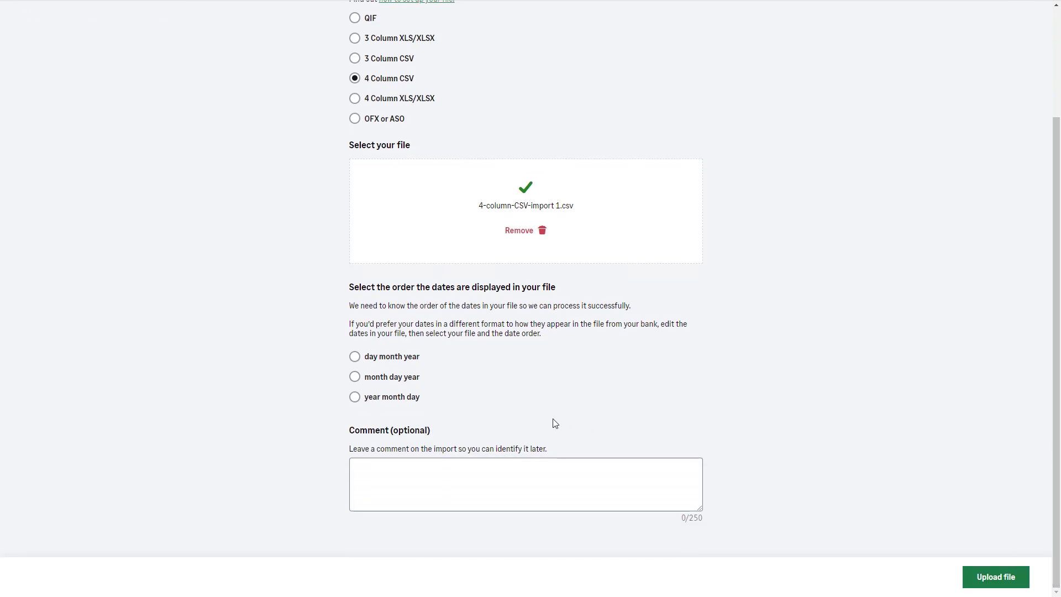
pyautogui.click(404, 359)
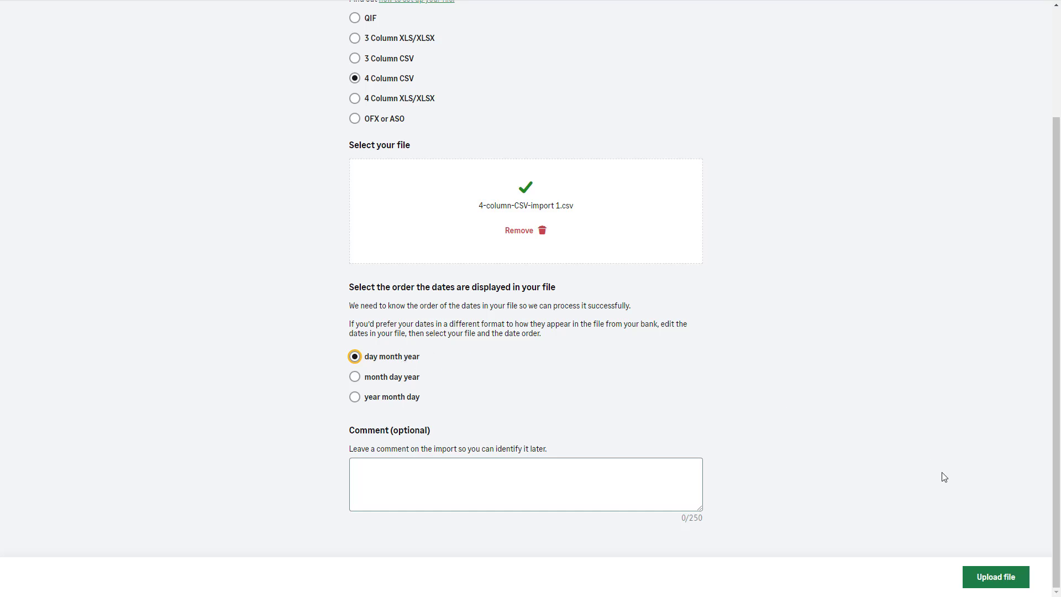
pyautogui.click(1023, 580)
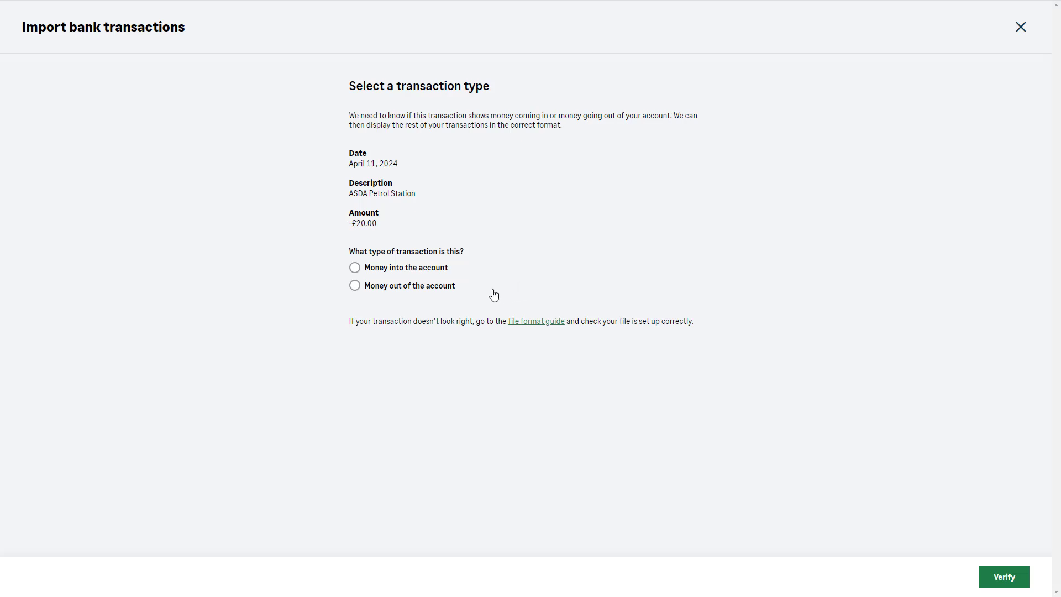
# Step: Verify the ASDA Petrol Station transaction as money out of the account and import the reviewed transactions
pyautogui.click(446, 287)
pyautogui.click(1015, 577)
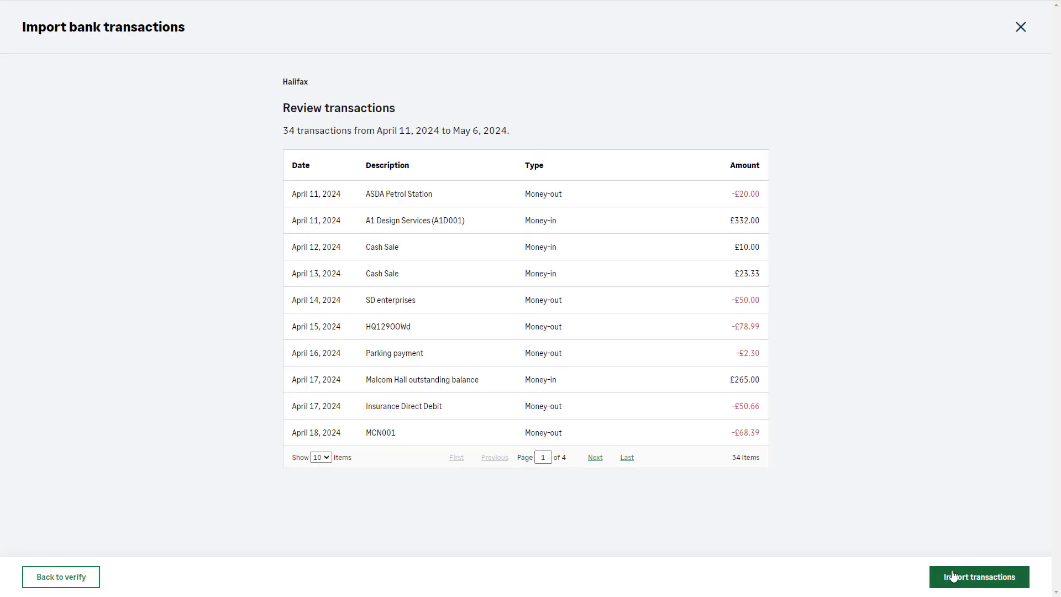
pyautogui.click(951, 574)
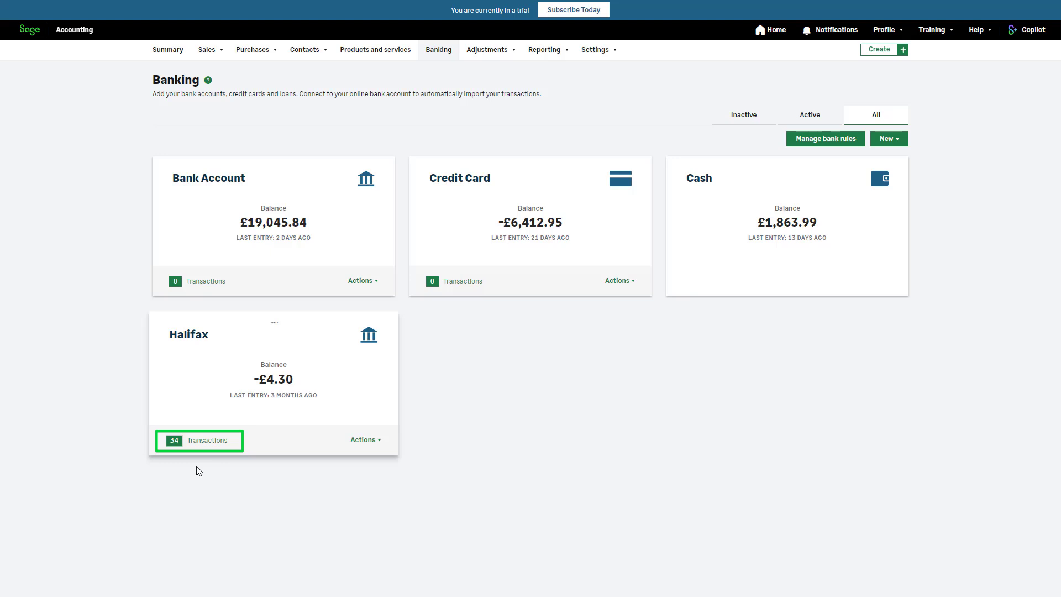
# Step: Open the incoming transactions of the Halifax account and accept the suggested match for the McNally Computer Supplies purchase invoice
pyautogui.click(177, 445)
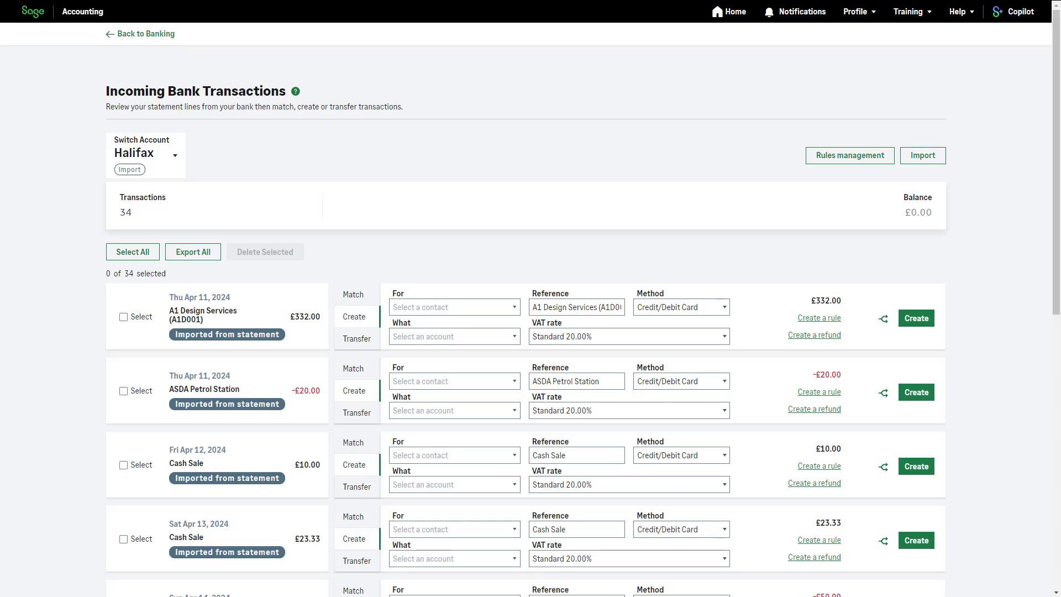
pyautogui.scroll(-1, 1056, 192)
pyautogui.moveTo(1056, 192); pyautogui.dragTo(1060, 410)
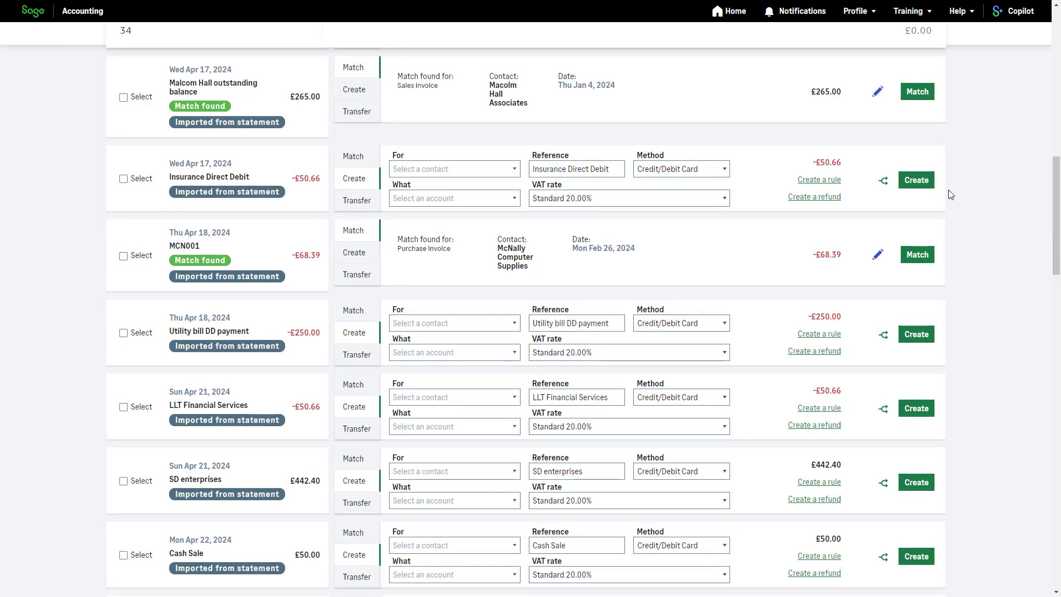
pyautogui.click(920, 258)
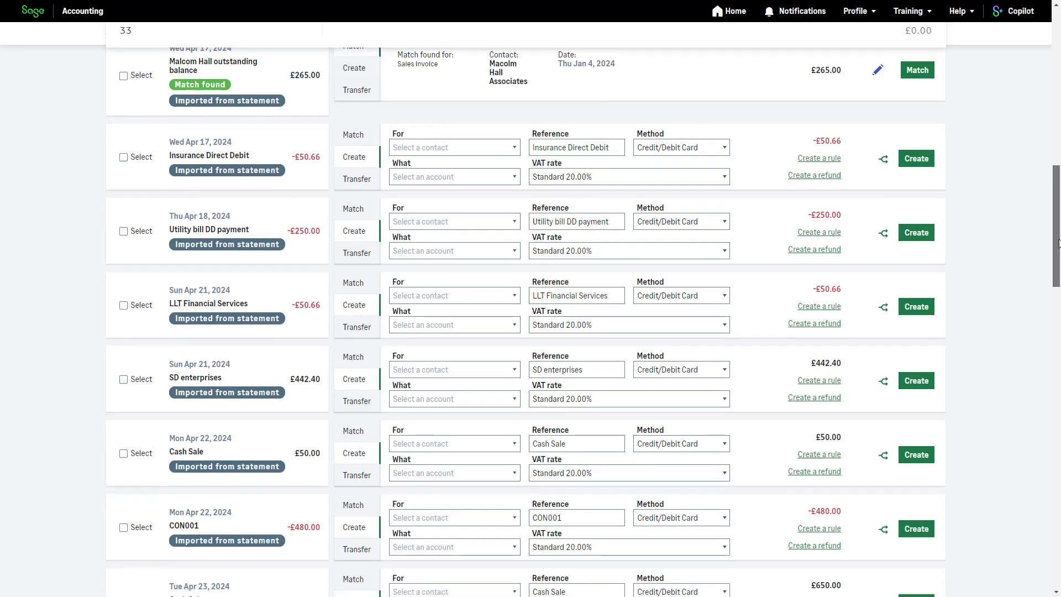
# Step: Match the May 2 bank line "SI-20 and SI 21" to the Kinghorn and French invoices SI-20 and SI-21
pyautogui.scroll(-20, 976, 320)
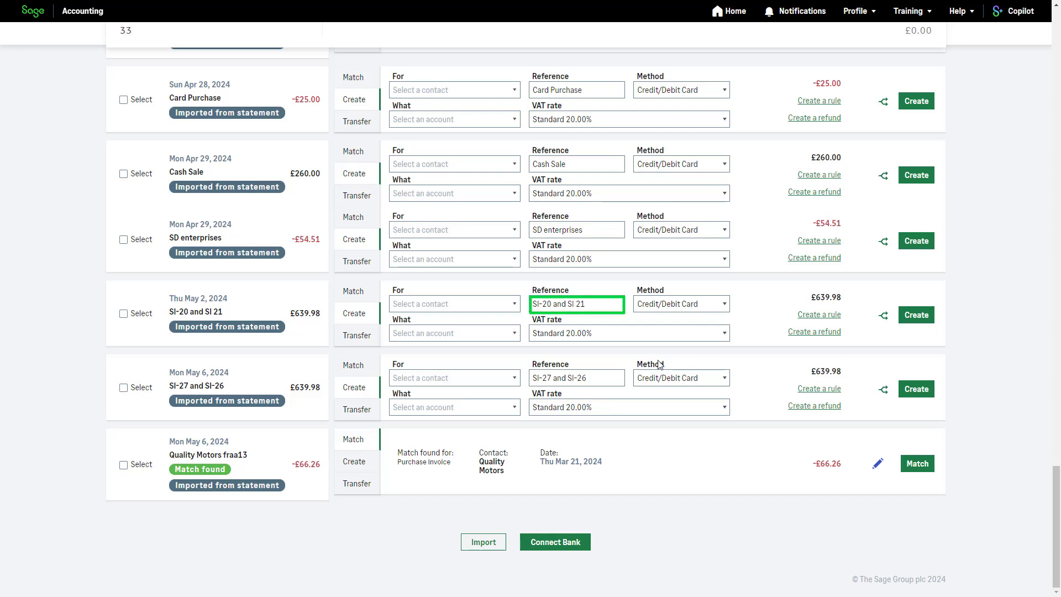
pyautogui.click(363, 299)
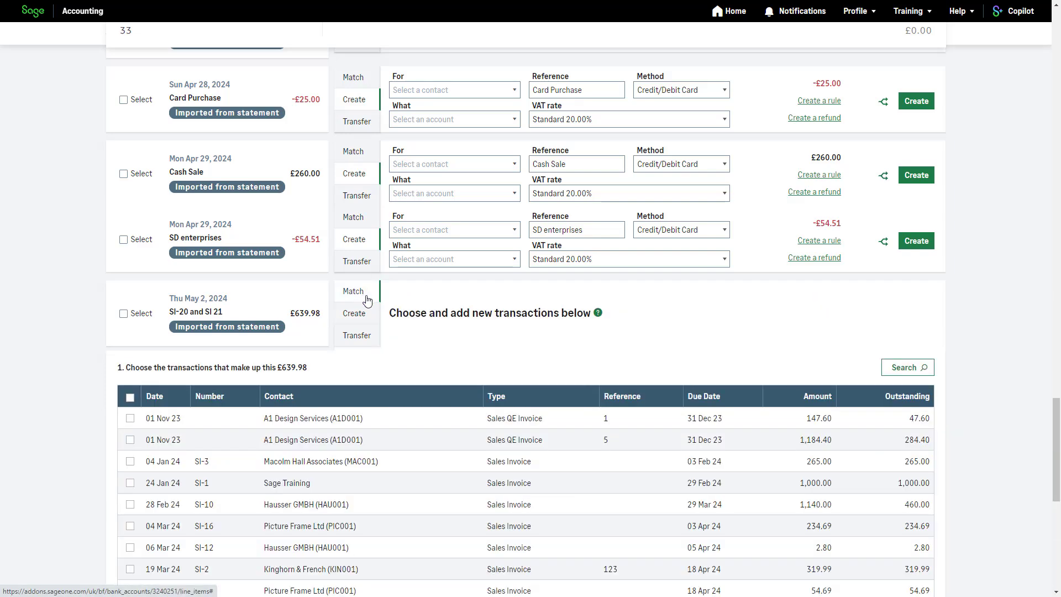
pyautogui.click(901, 369)
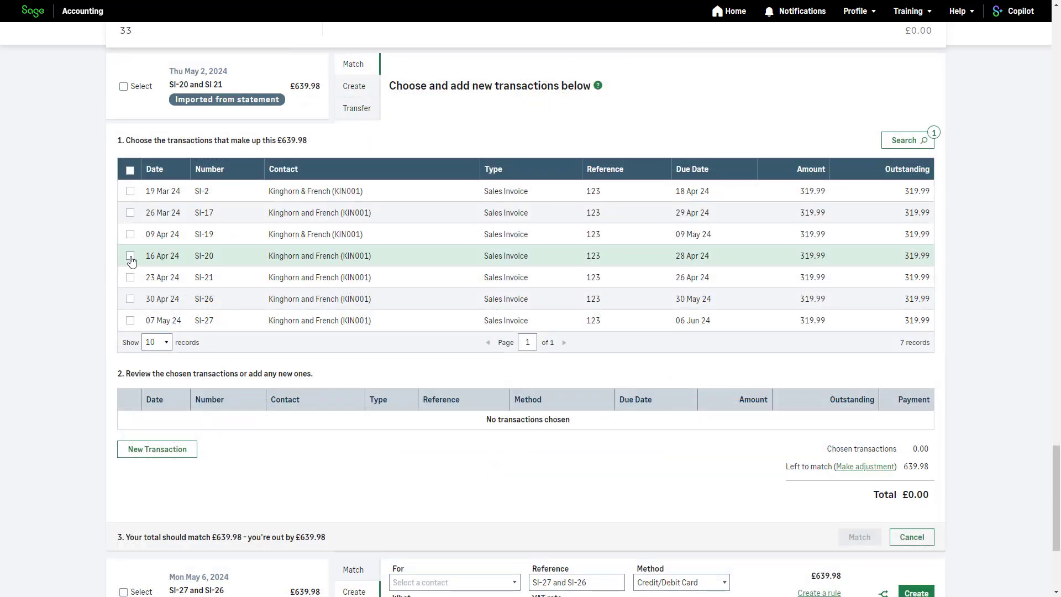
pyautogui.click(130, 256)
pyautogui.click(130, 276)
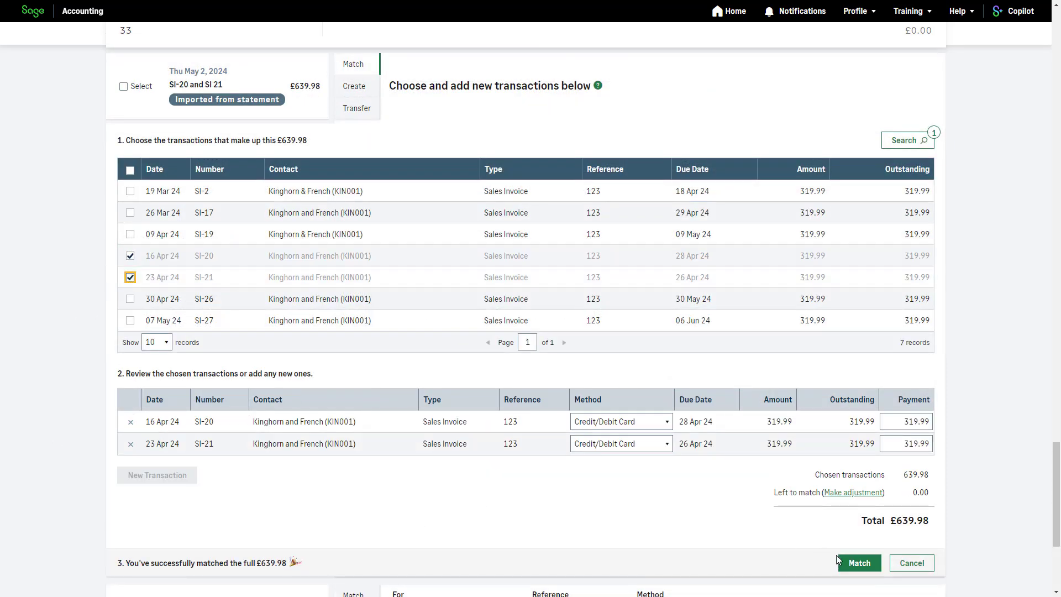
pyautogui.click(850, 564)
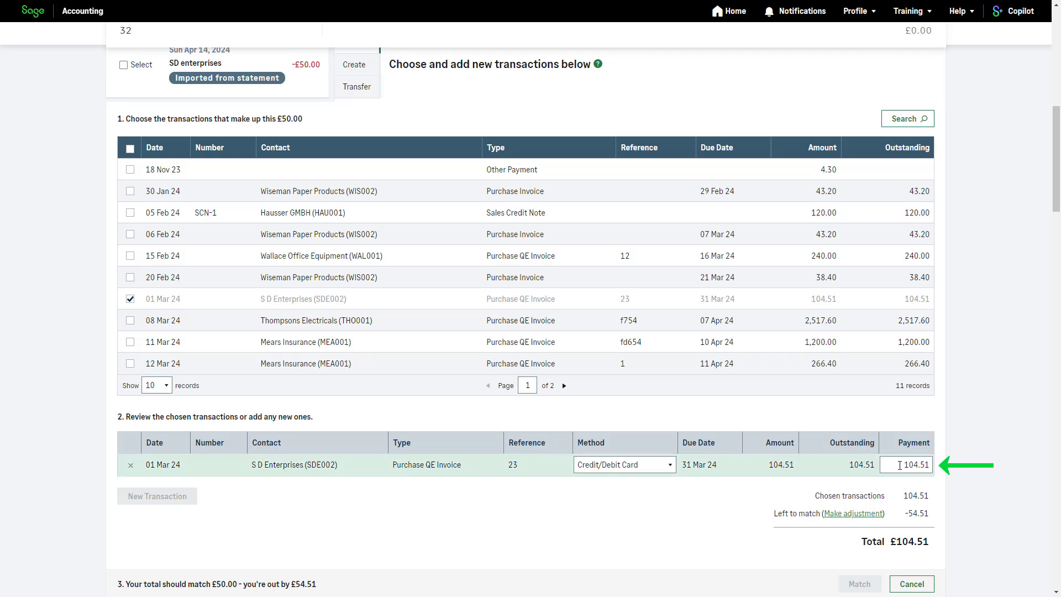
# Step: Set the payment on the chosen S D Enterprises invoice to 50 and match it to the April 14 bank line
pyautogui.click(931, 465)
pyautogui.write('50')
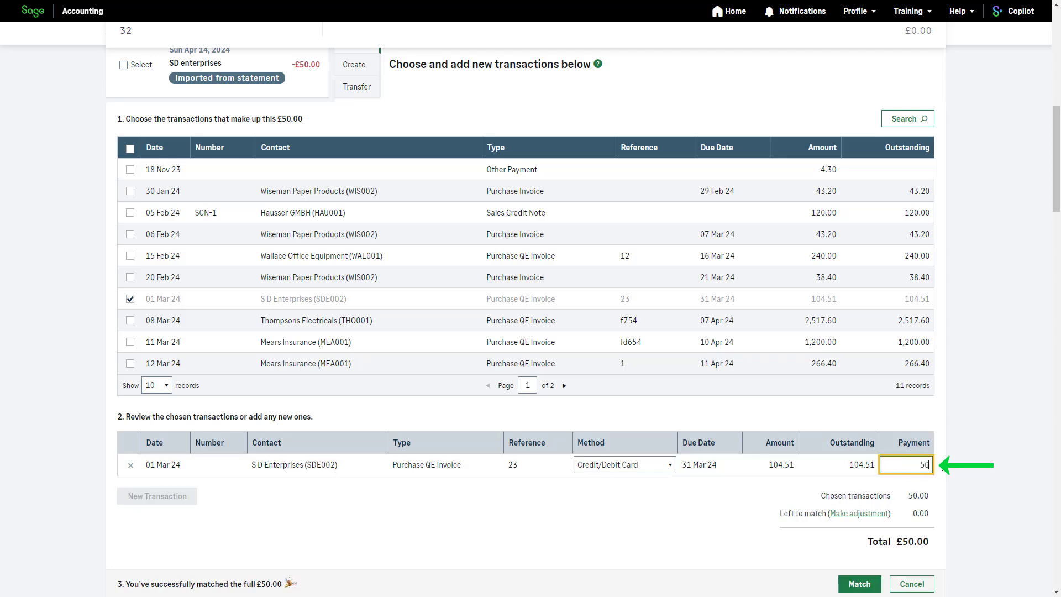
pyautogui.click(958, 497)
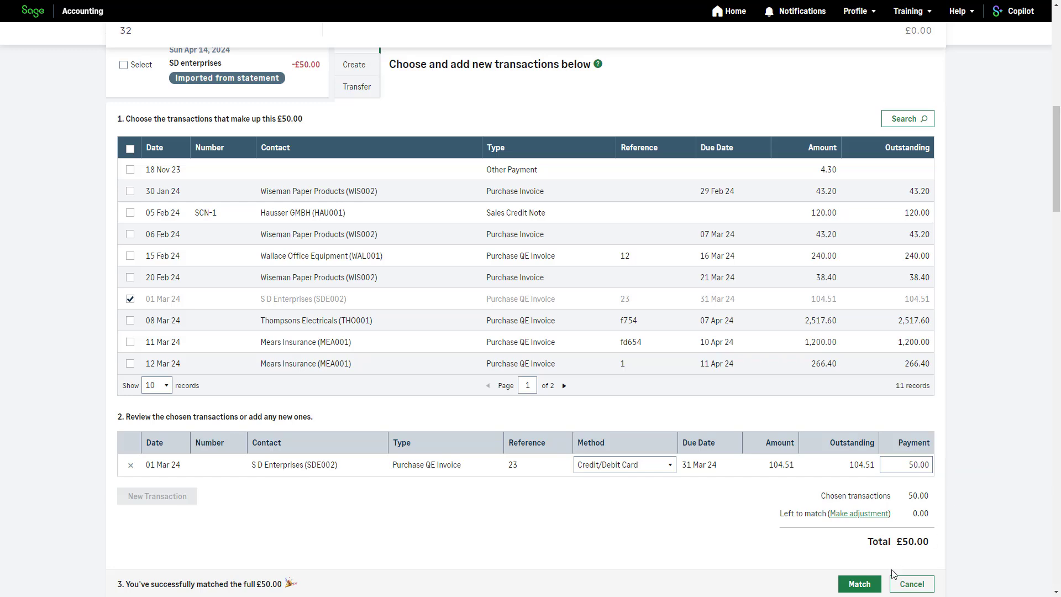
pyautogui.click(860, 585)
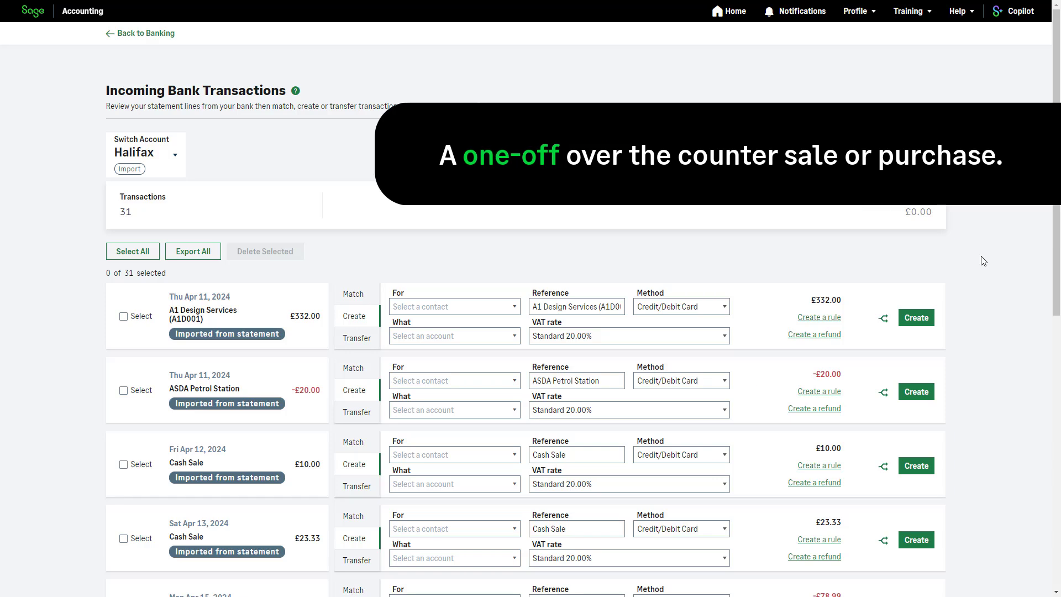
# Step: Assign the ASDA Petrol Station transaction to 7300 - Vehicle Fuel and keep its VAT rate at Standard 20.00%
pyautogui.click(515, 409)
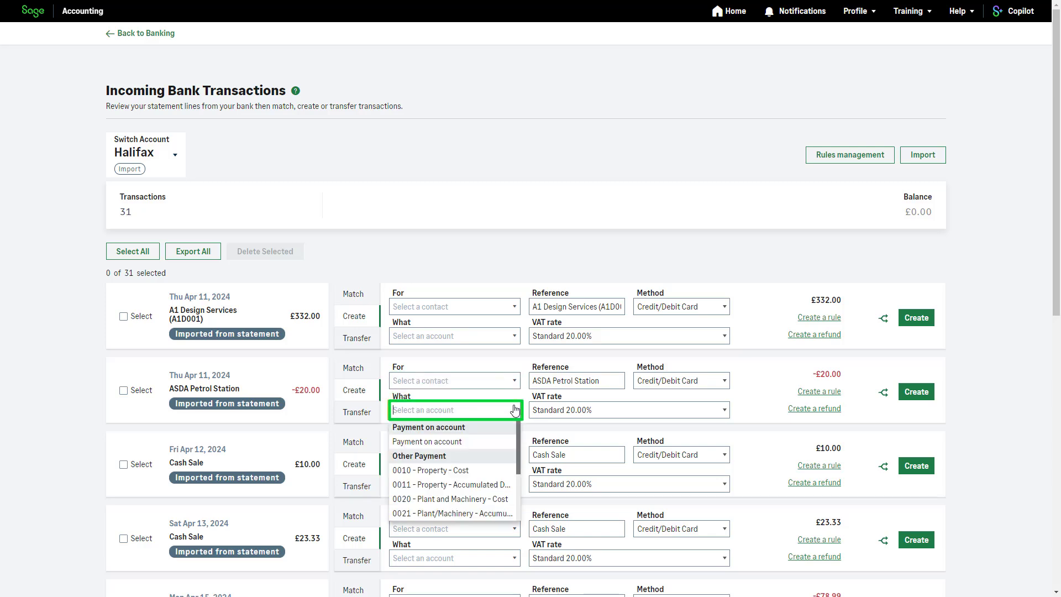
pyautogui.write('fu')
pyautogui.click(491, 484)
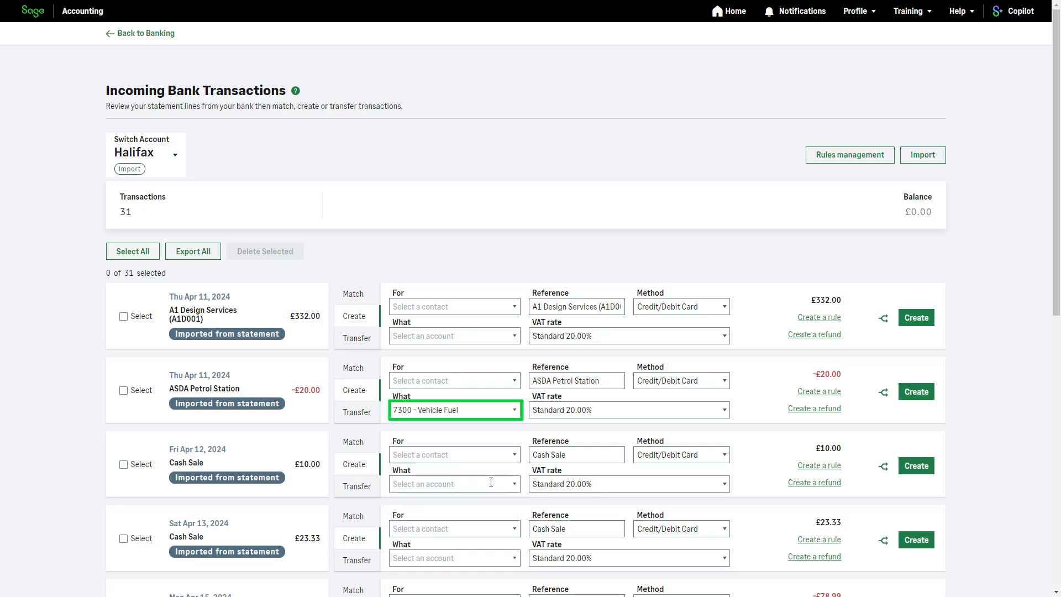
pyautogui.click(606, 381)
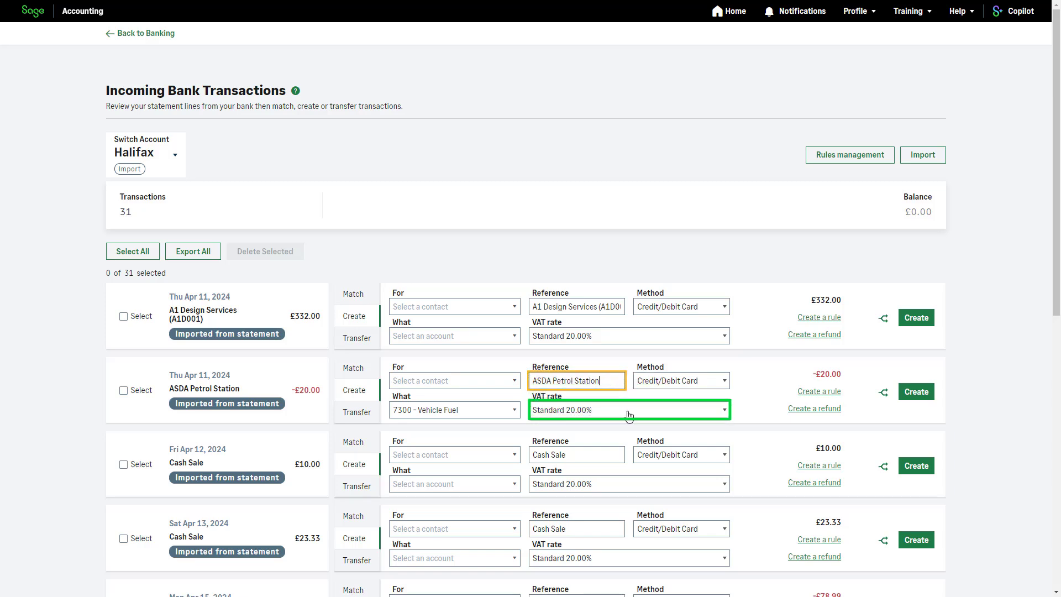
pyautogui.click(722, 411)
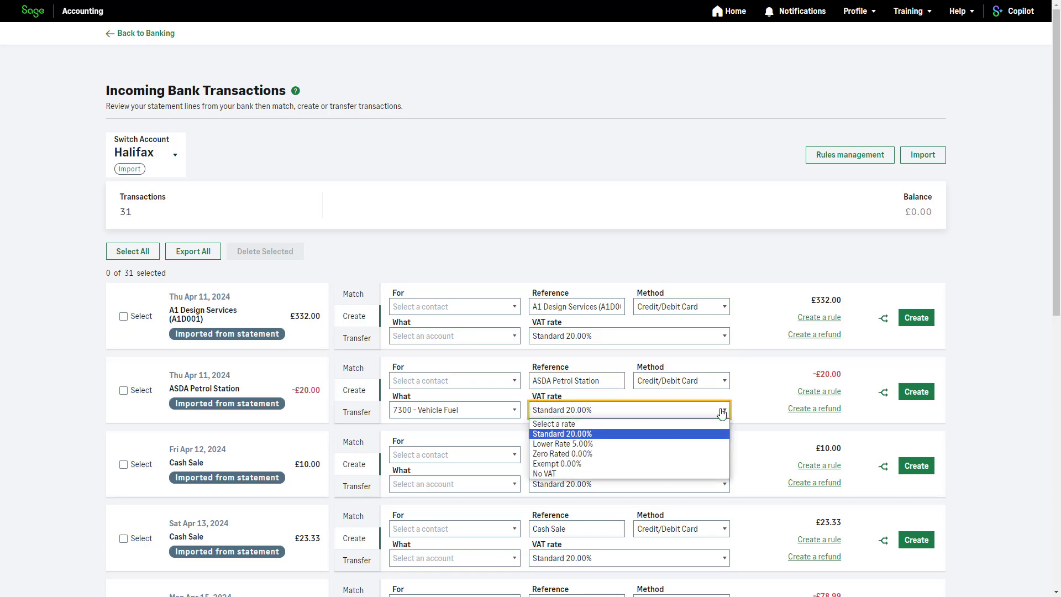
pyautogui.click(759, 394)
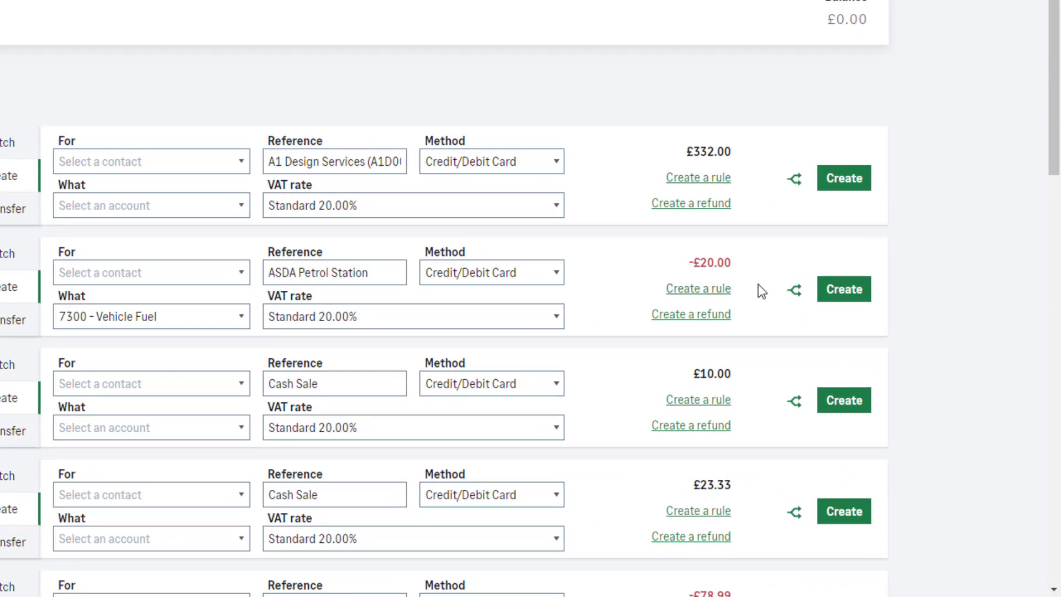
# Step: Split the ASDA Petrol Station transaction into 15.00 for 7300 - Vehicle Fuel and 5.00 for 8240 - Refreshments, and create it
pyautogui.click(794, 290)
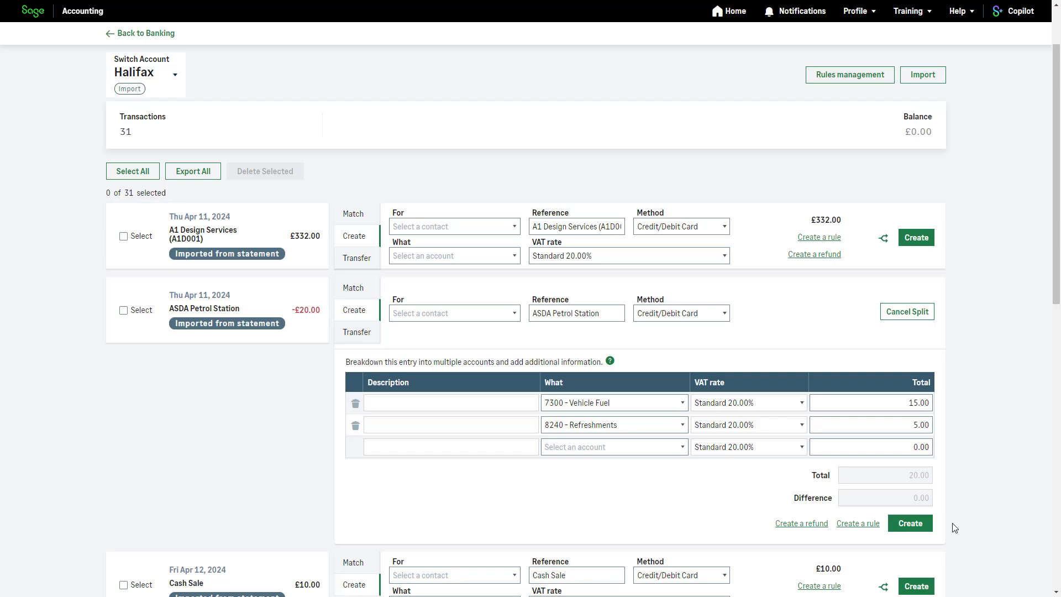
pyautogui.click(919, 528)
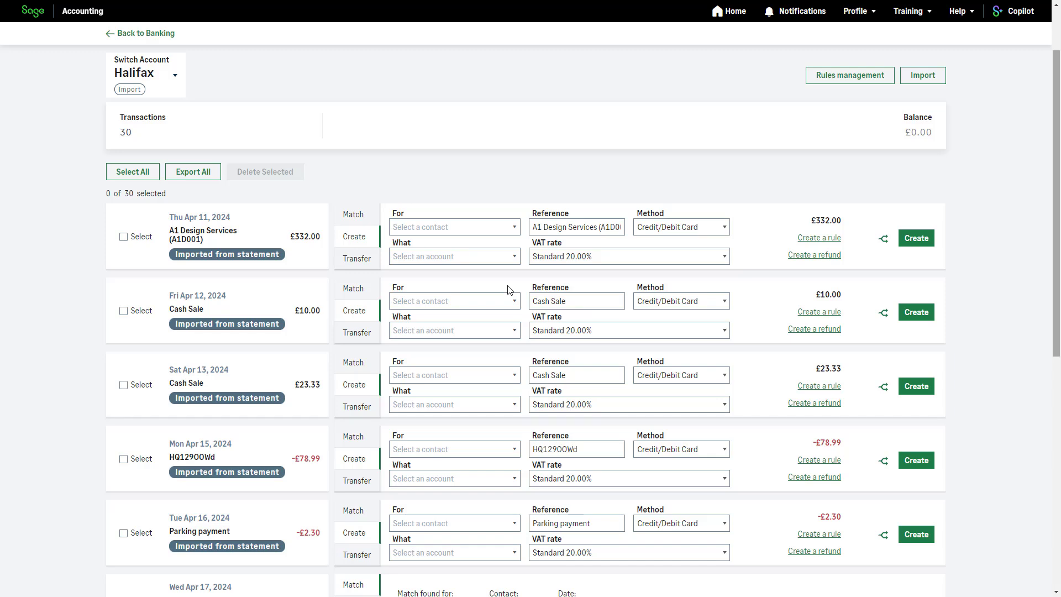
# Step: Create the April 12 Cash Sale as a Payment on account for A1 Design Services (A1D001), keeping its reference and the Credit/Debit Card method
pyautogui.click(514, 302)
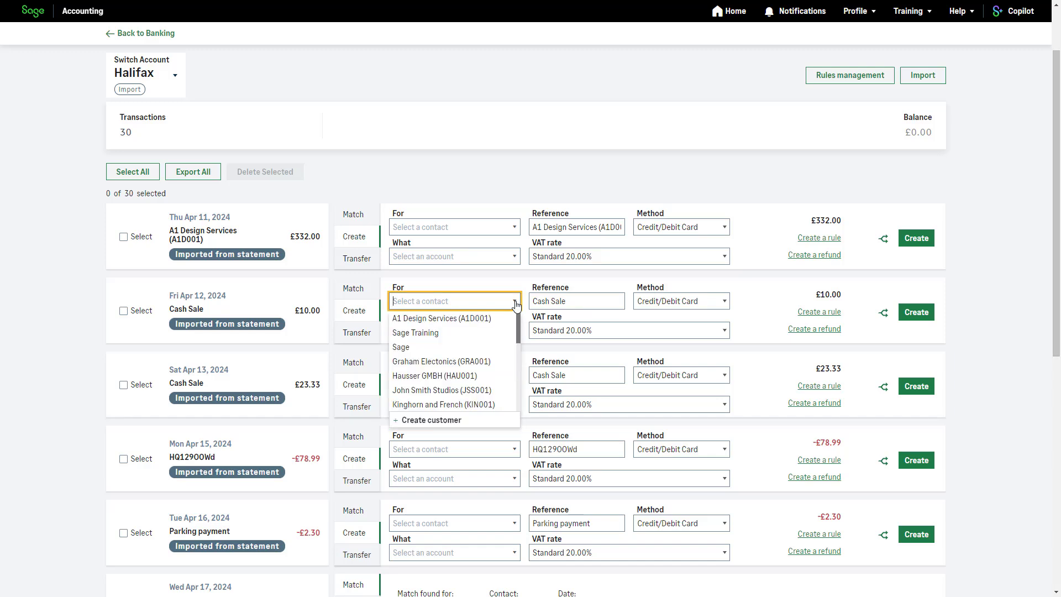
pyautogui.click(513, 319)
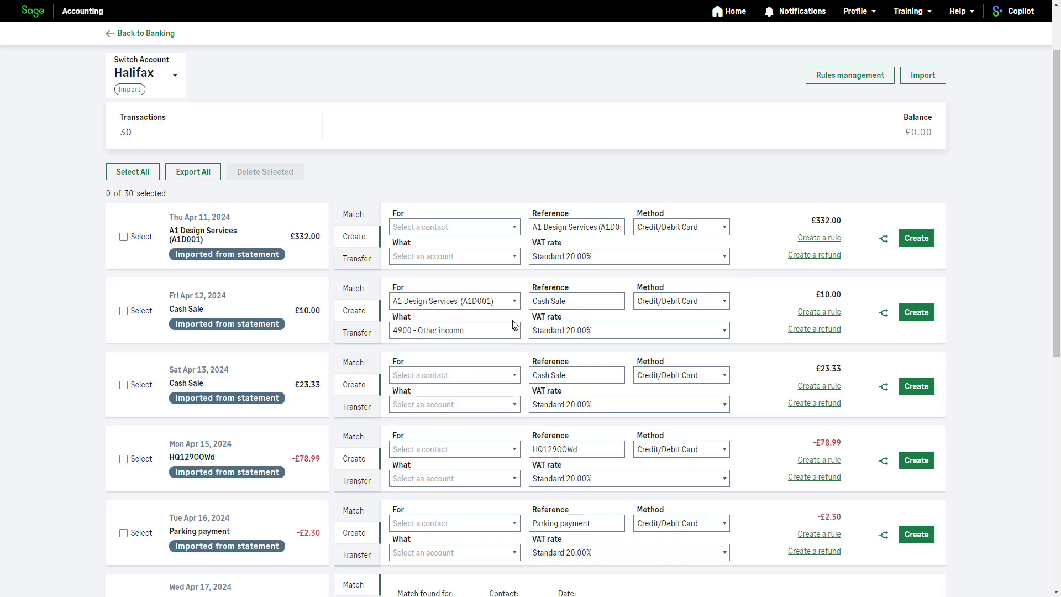
pyautogui.click(515, 331)
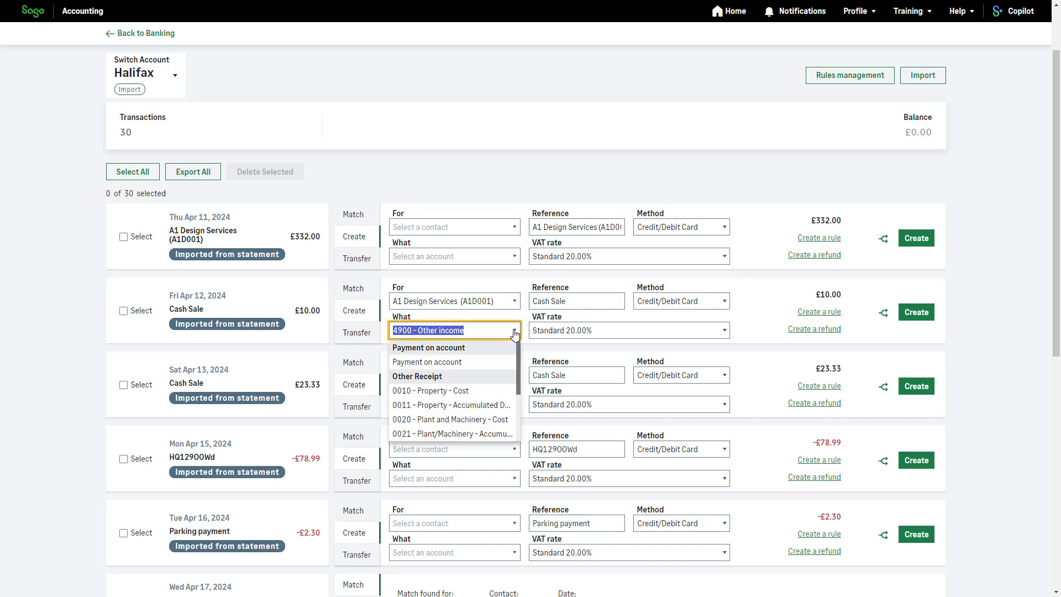
pyautogui.click(511, 360)
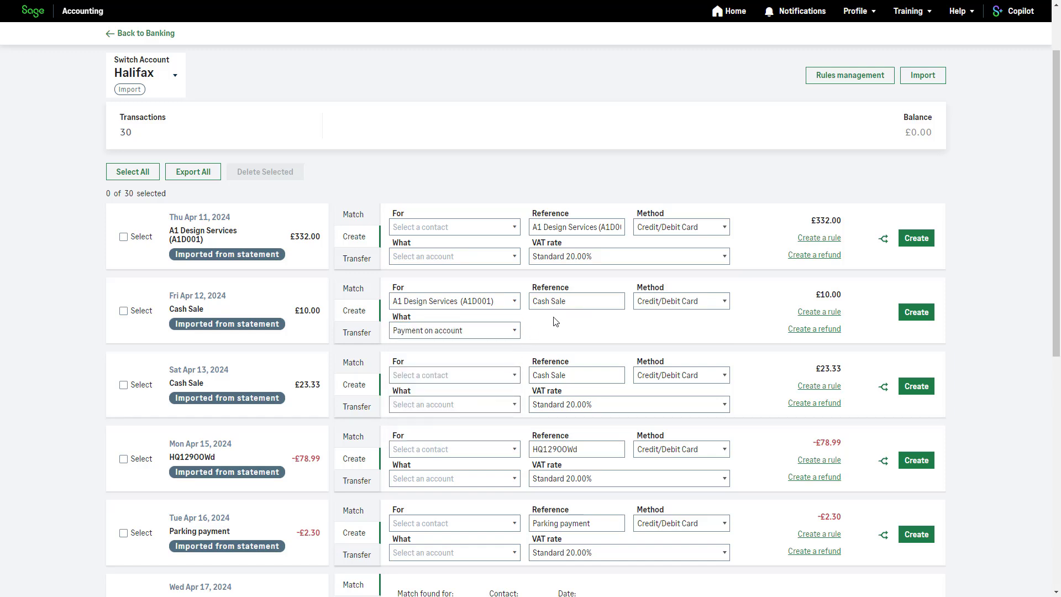
pyautogui.click(577, 301)
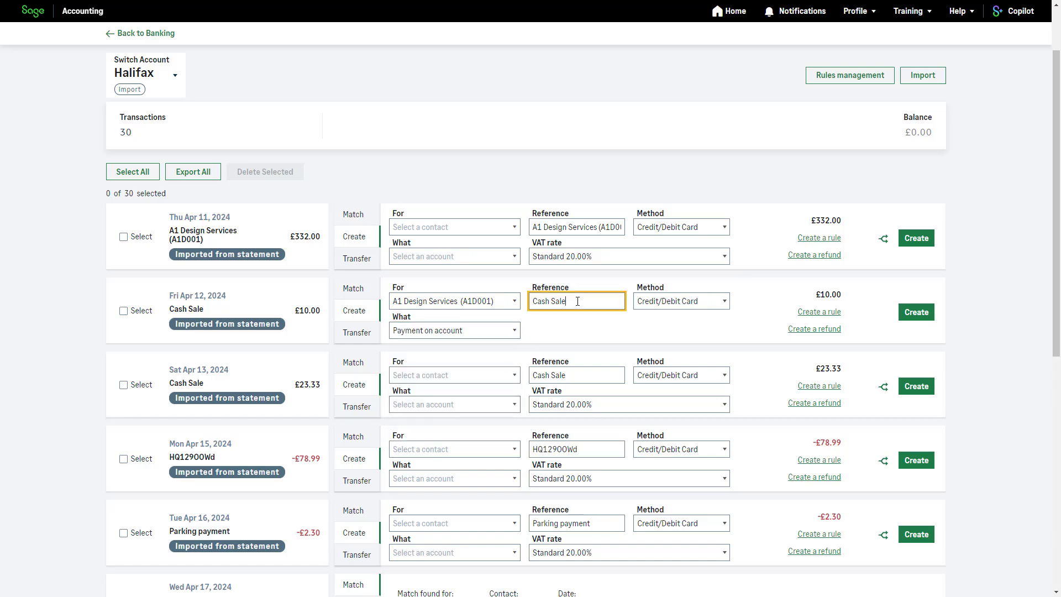
pyautogui.click(724, 303)
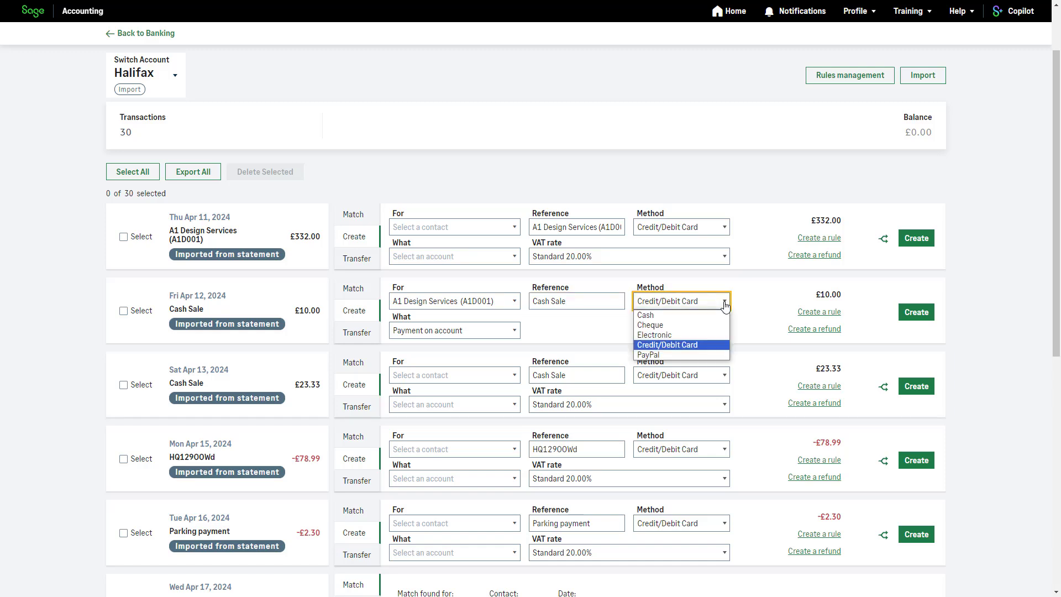
pyautogui.click(724, 304)
pyautogui.click(914, 313)
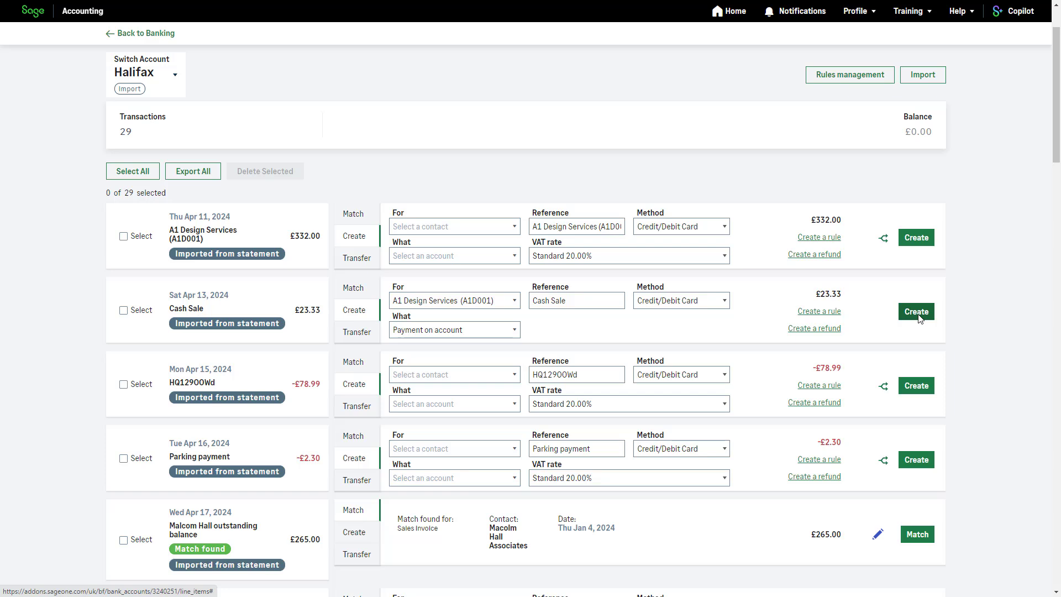
# Step: Delete the April 13 Cash Sale of 23.33 from the incoming bank transactions
pyautogui.click(124, 311)
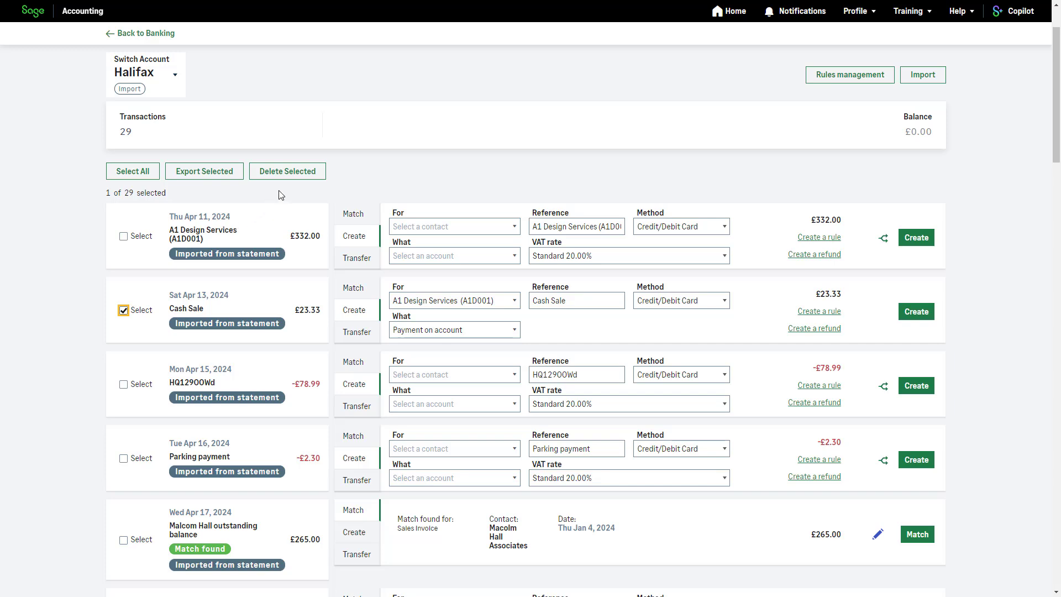
pyautogui.click(295, 177)
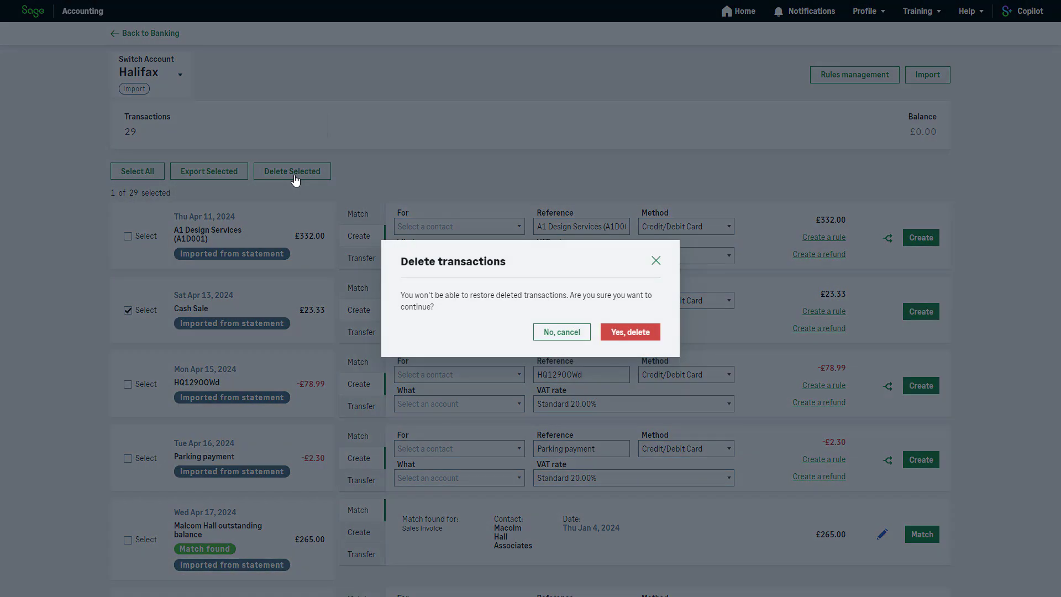
pyautogui.click(620, 334)
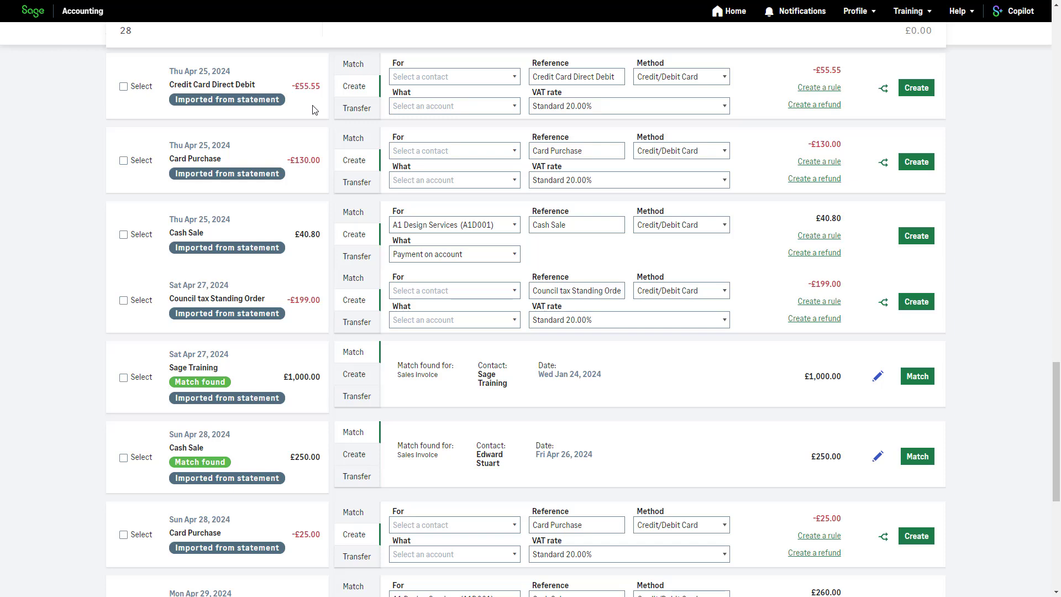
# Step: Record the April 25 Credit Card Direct Debit as a transfer to the Credit Card account, keeping its reference
pyautogui.click(367, 113)
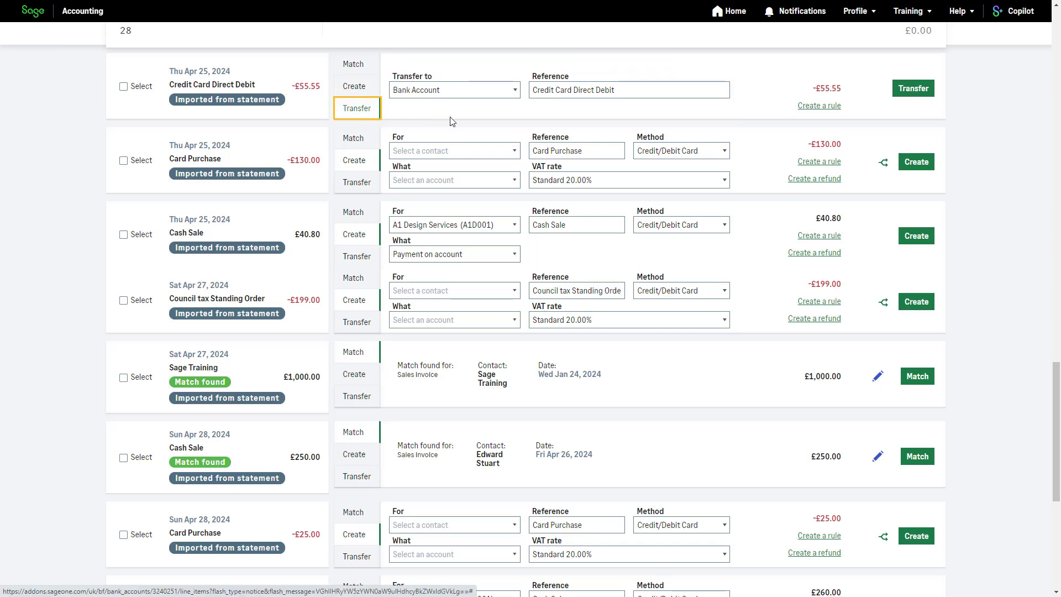
pyautogui.click(514, 94)
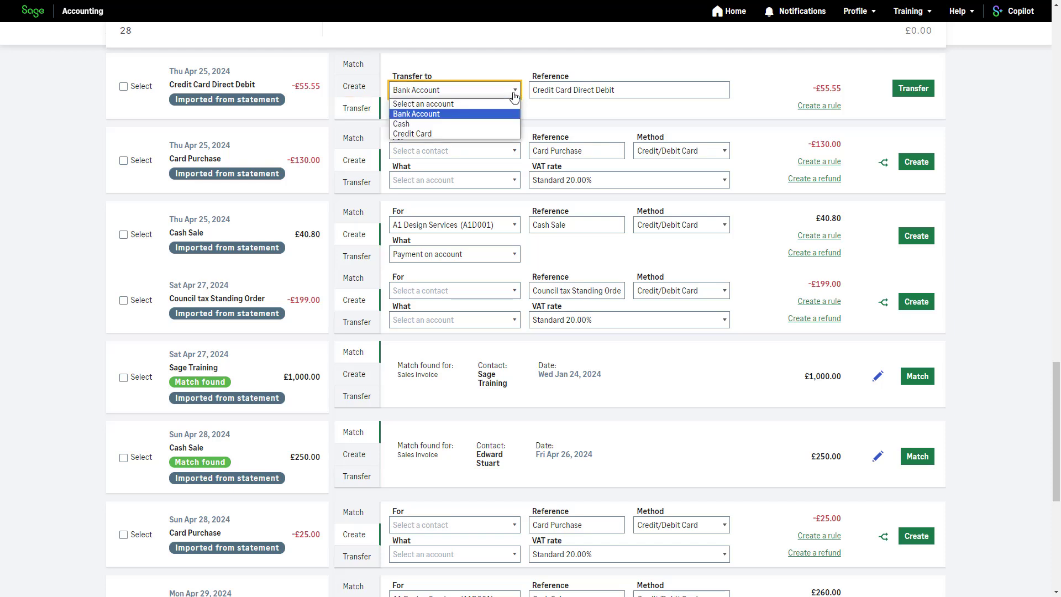
pyautogui.click(504, 134)
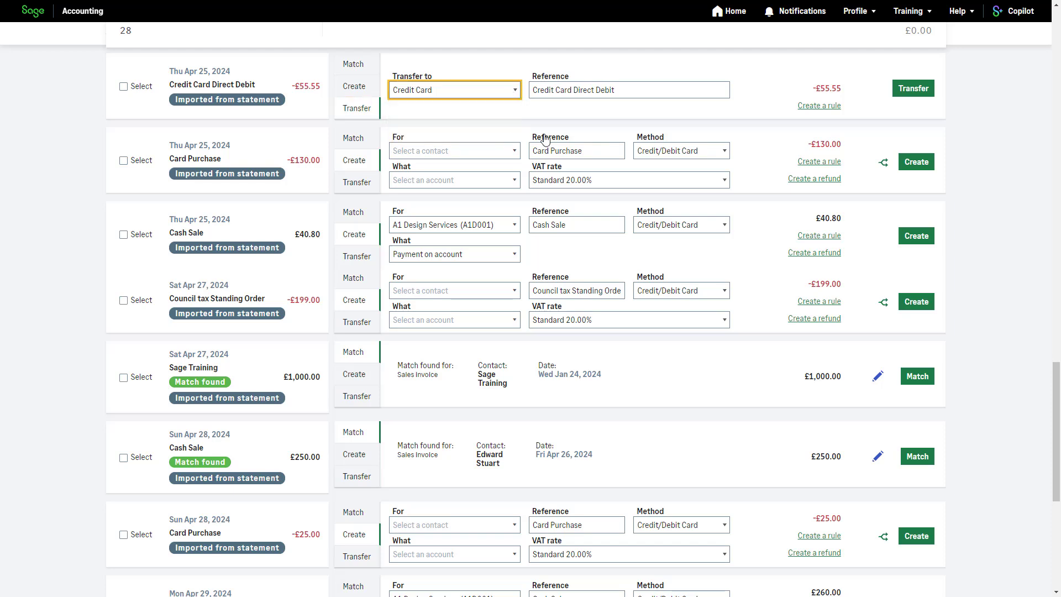
pyautogui.click(687, 95)
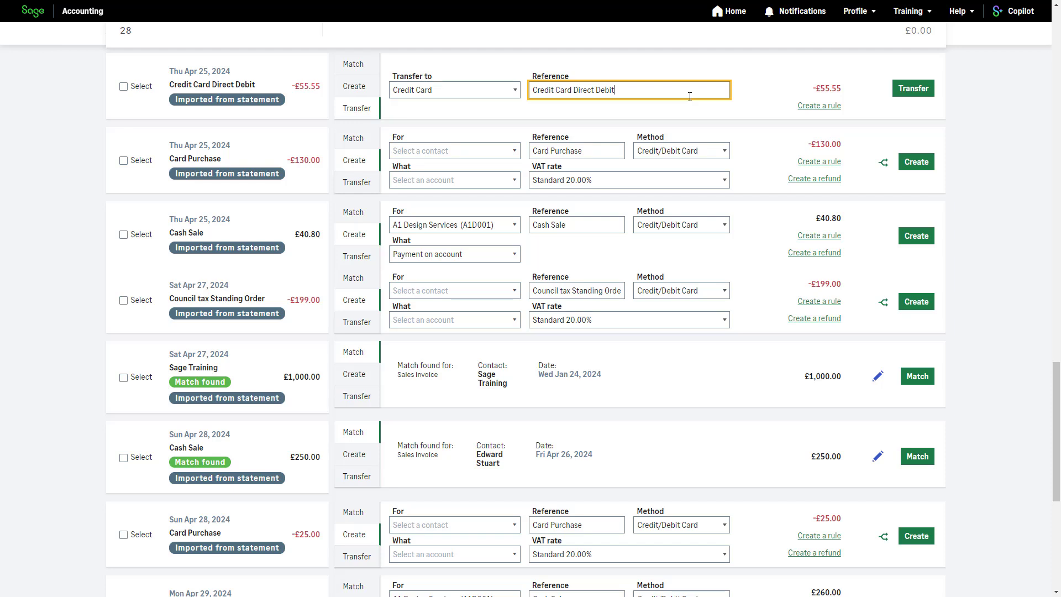
pyautogui.click(913, 90)
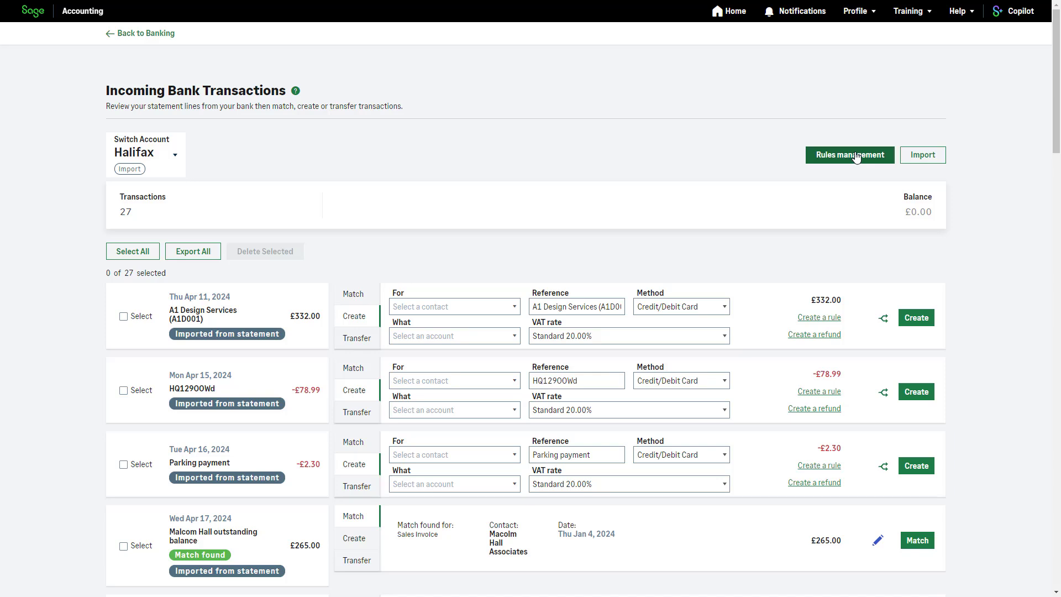
# Step: From the April 17 Insurance Direct Debit line, save a payment rule named Insurance for that reference and amount 50.66, using ledger account Property - Cost (0010)
pyautogui.moveTo(1055, 64); pyautogui.dragTo(1057, 133)
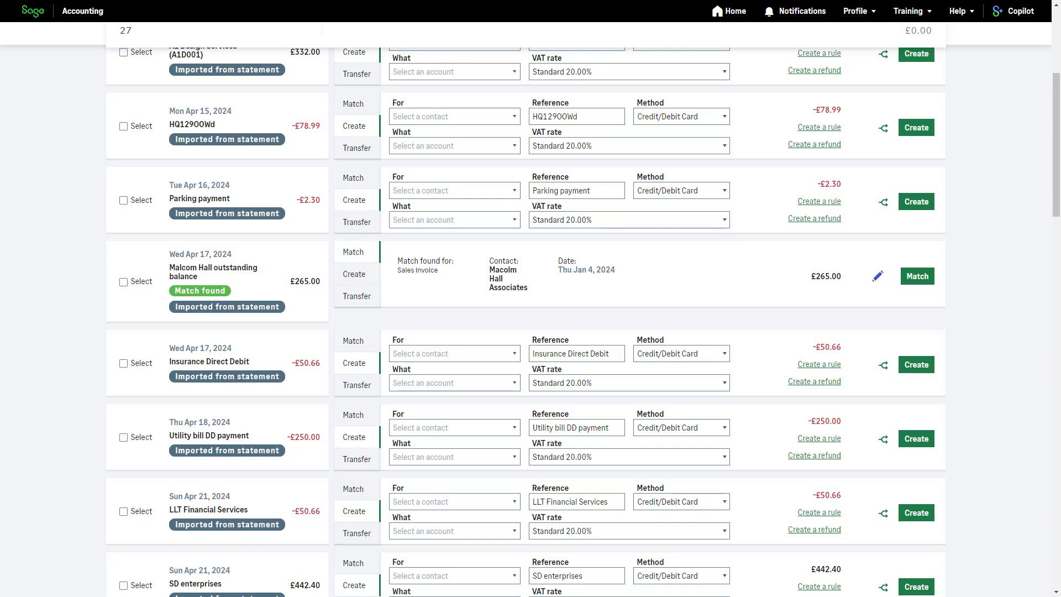
pyautogui.click(828, 367)
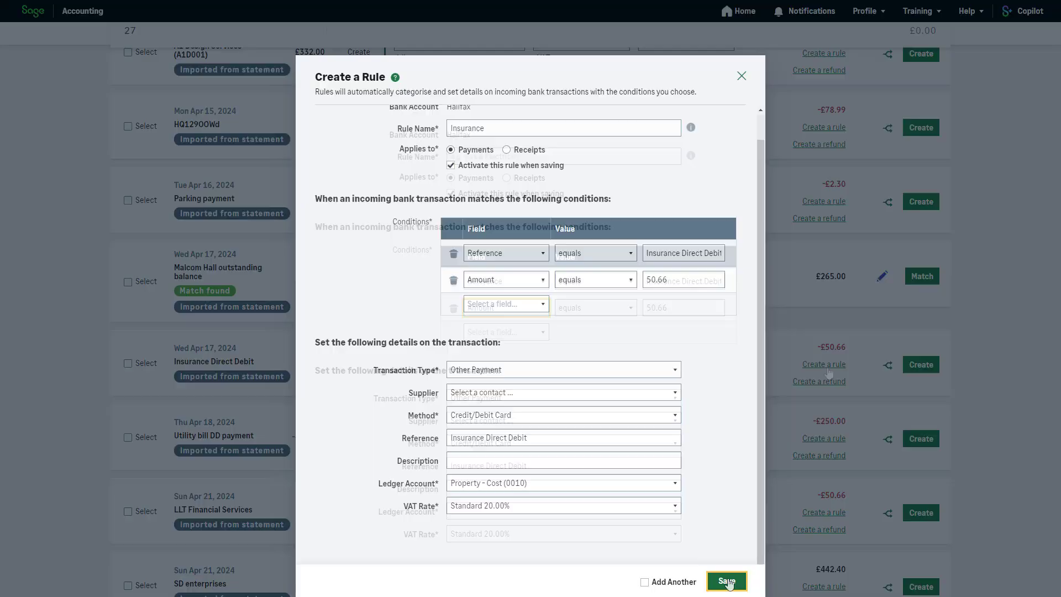
pyautogui.click(727, 581)
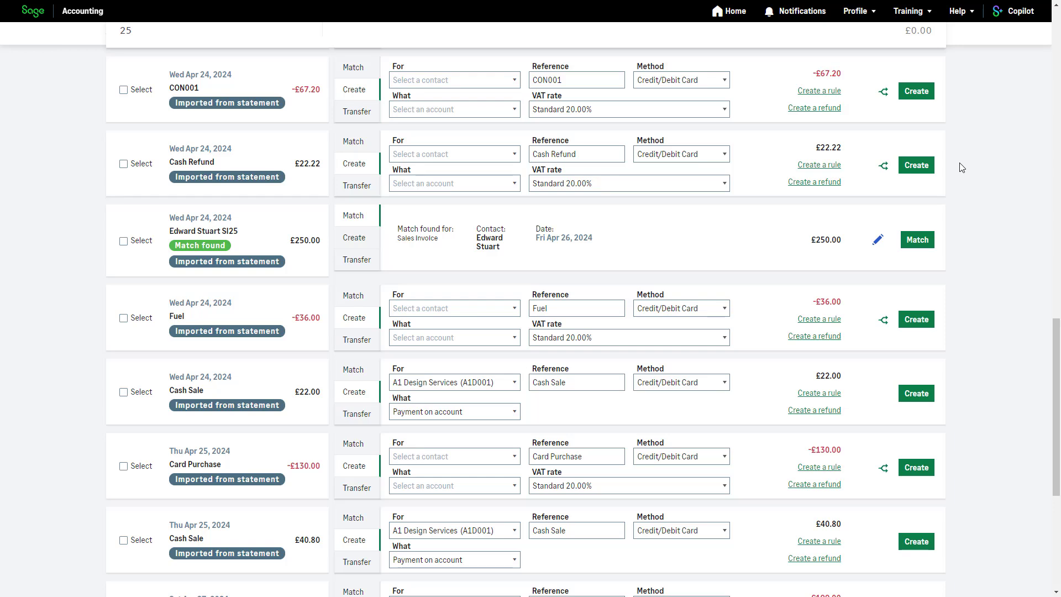
# Step: Turn the April 24 Cash Refund line into a refund against 5000 - Cost of Sales - Goods without a contact, and create it
pyautogui.click(833, 184)
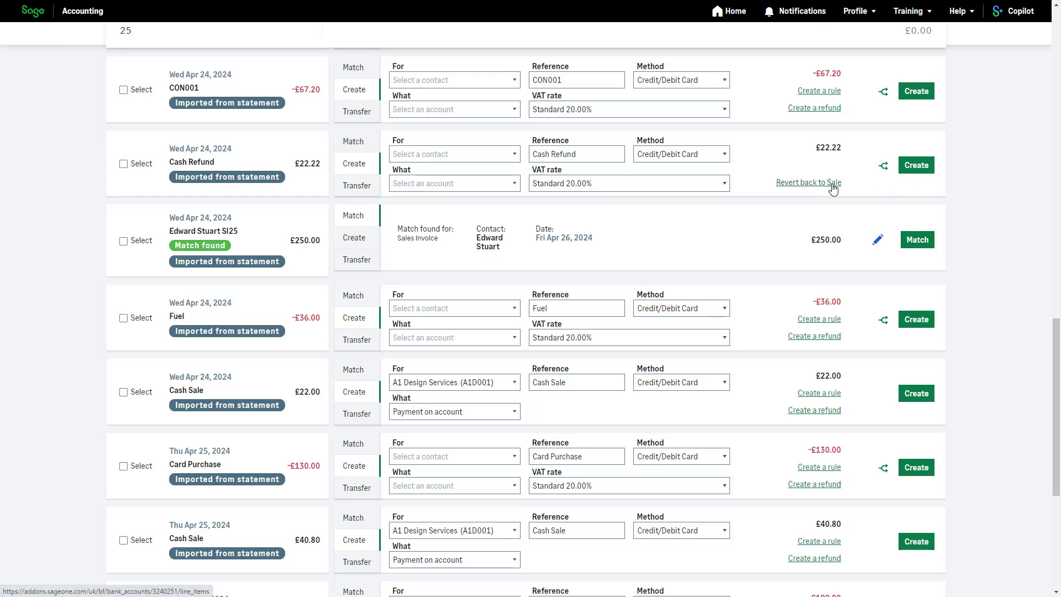
pyautogui.click(514, 157)
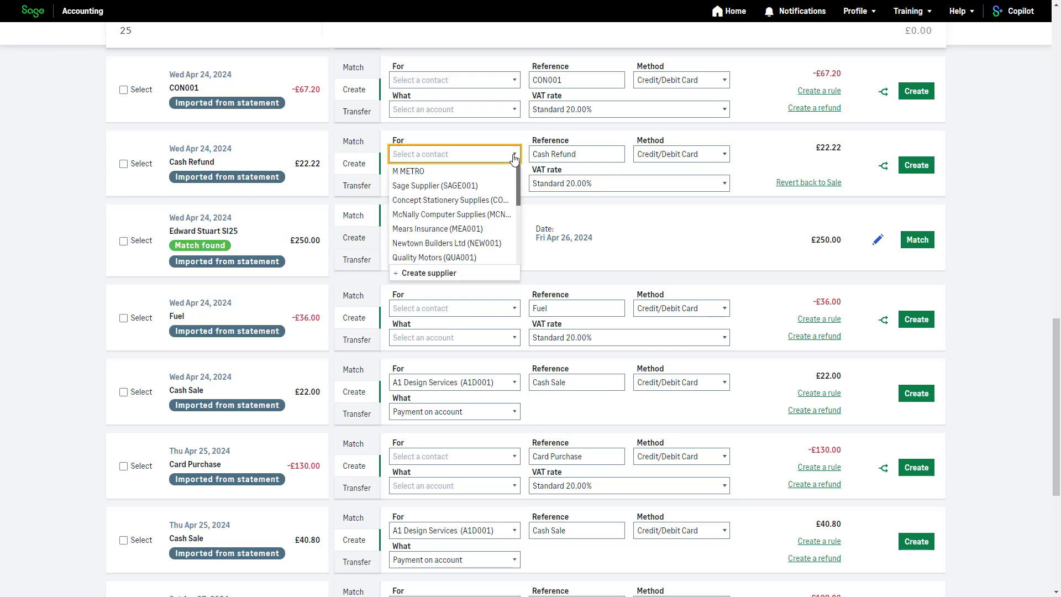
pyautogui.click(516, 159)
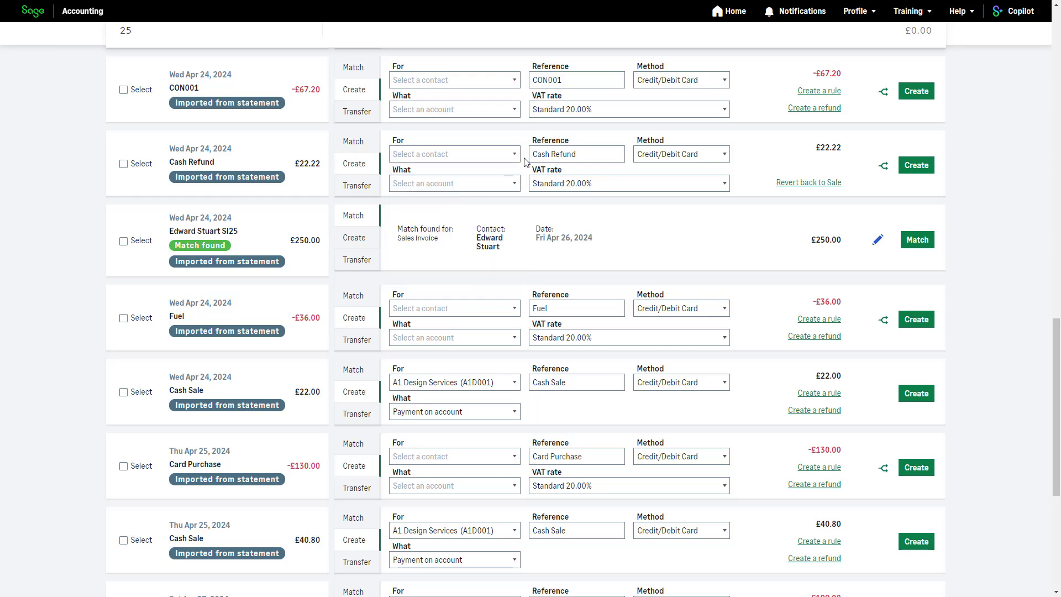
pyautogui.click(515, 187)
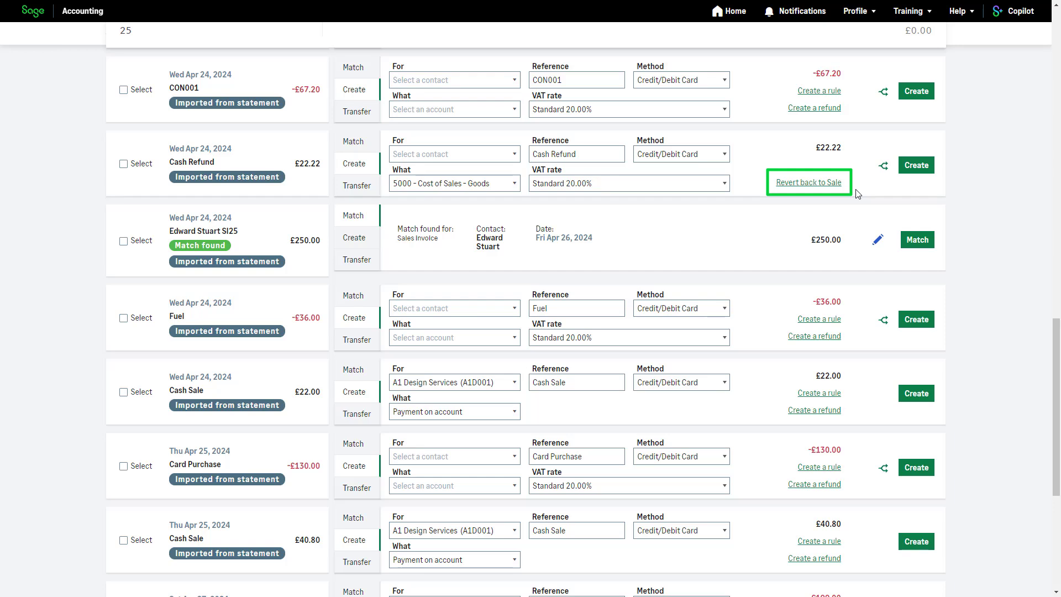
pyautogui.click(916, 166)
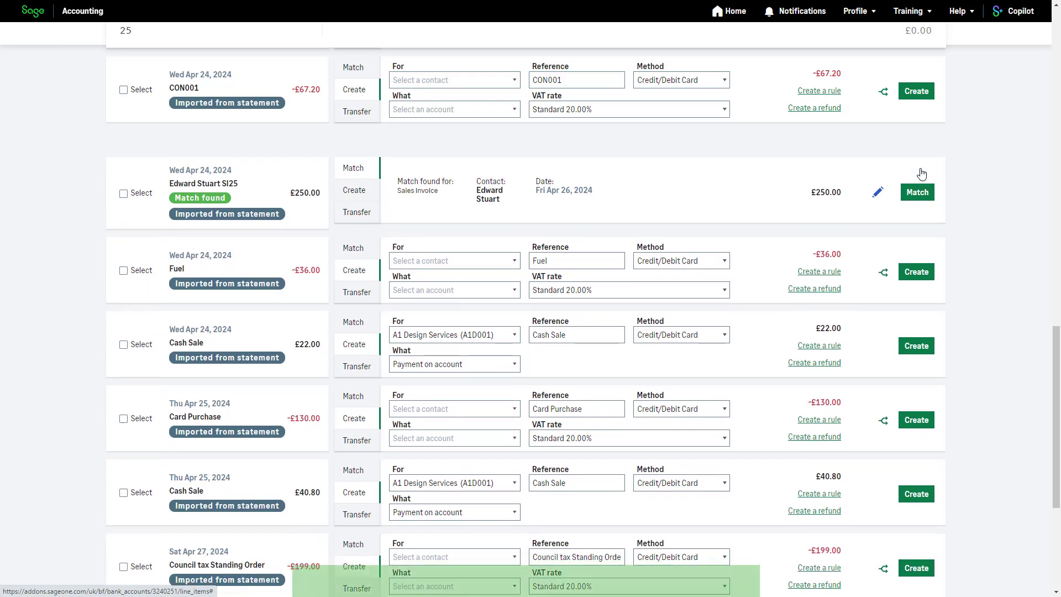